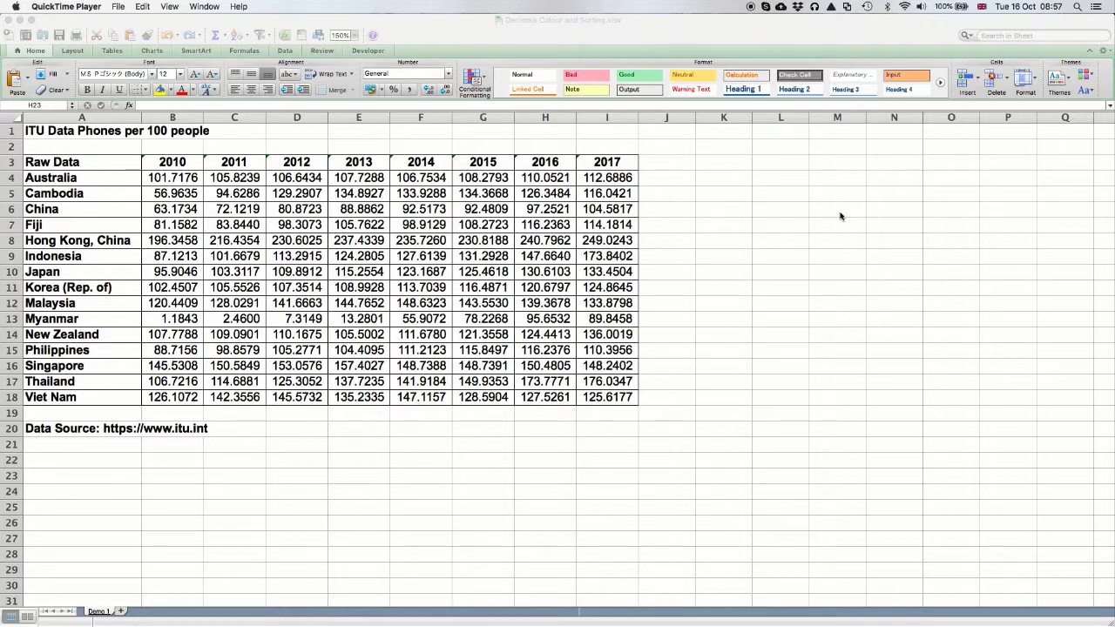
# Format cells B4:I18 as numbers with 0 decimal places
pyautogui.click(789, 236)
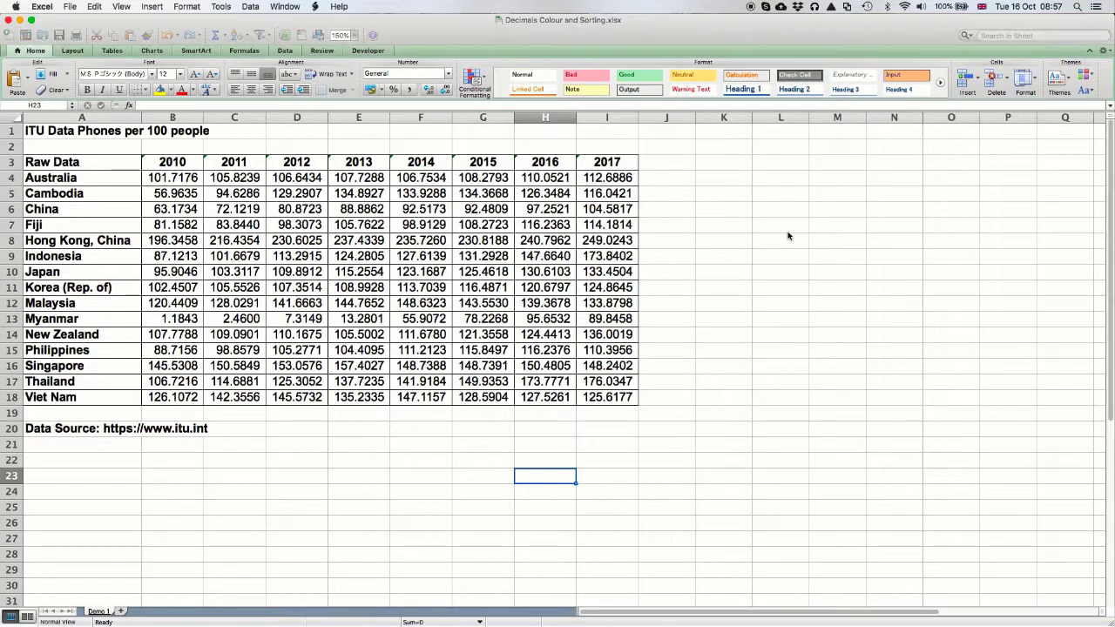
pyautogui.click(179, 177)
pyautogui.moveTo(202, 193)
pyautogui.mouseDown()
pyautogui.moveTo(439, 305)
pyautogui.moveTo(506, 352)
pyautogui.moveTo(610, 383)
pyautogui.moveTo(591, 396)
pyautogui.mouseUp()
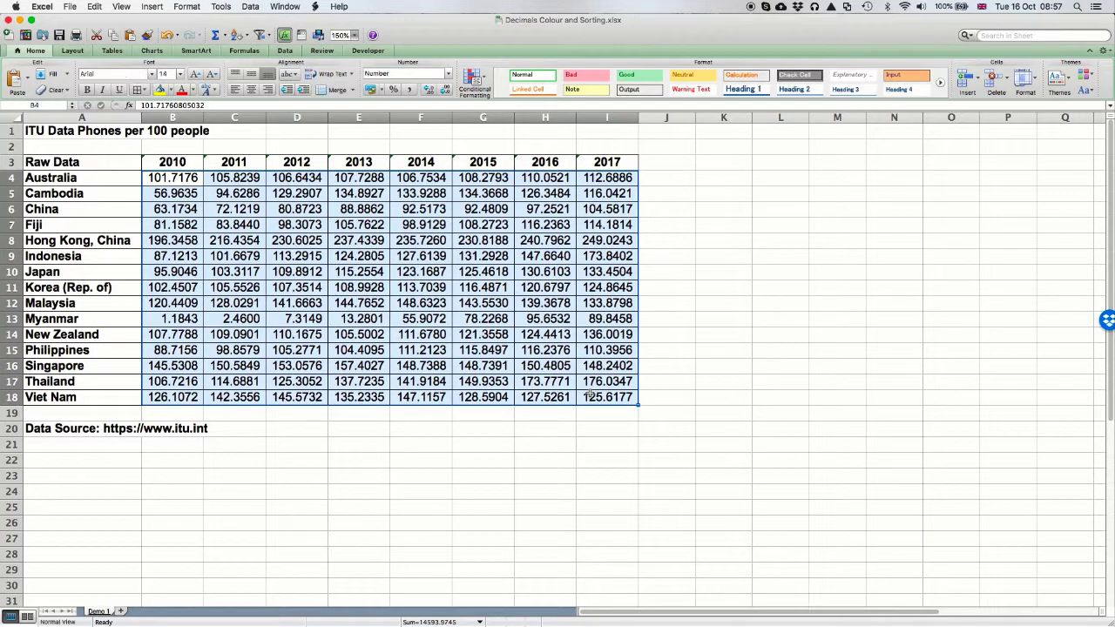
pyautogui.rightClick(177, 177)
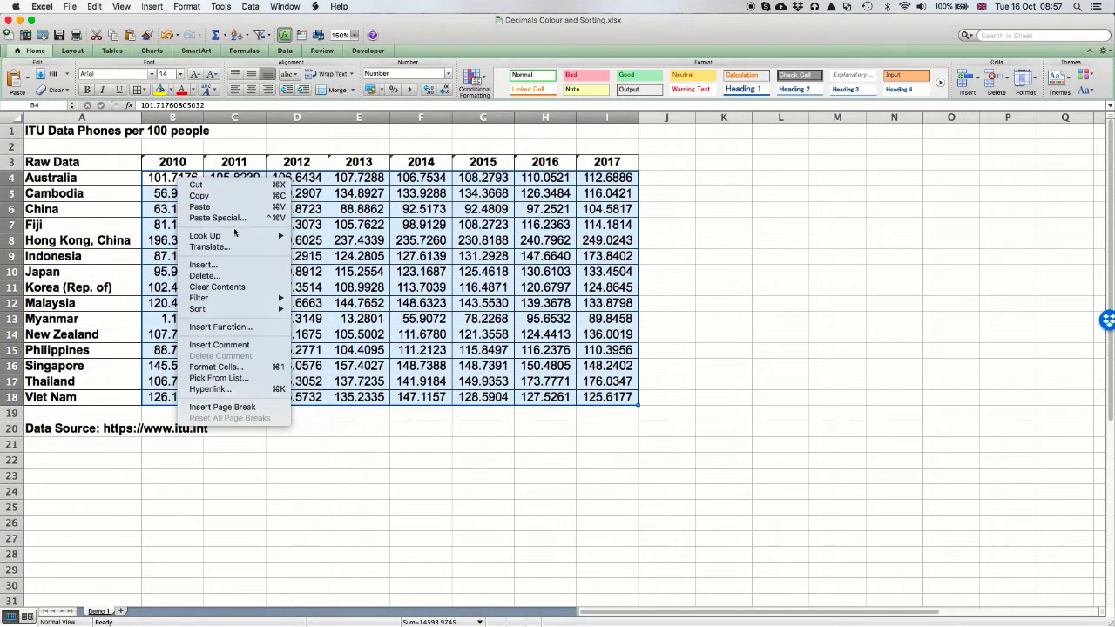
pyautogui.click(231, 367)
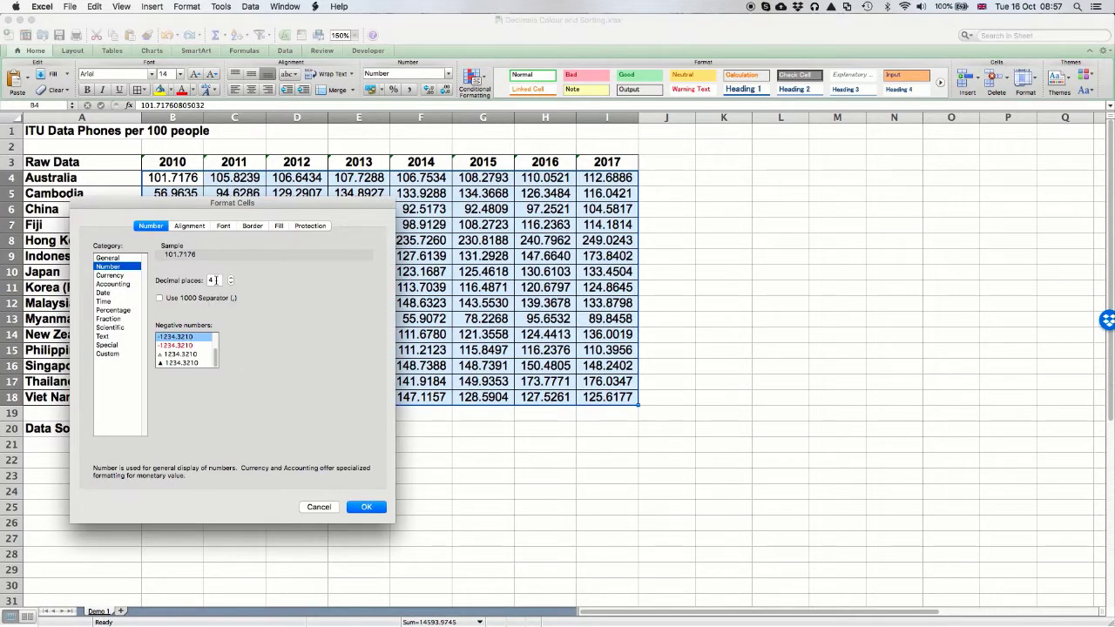
pyautogui.doubleClick(209, 280)
pyautogui.write('0')
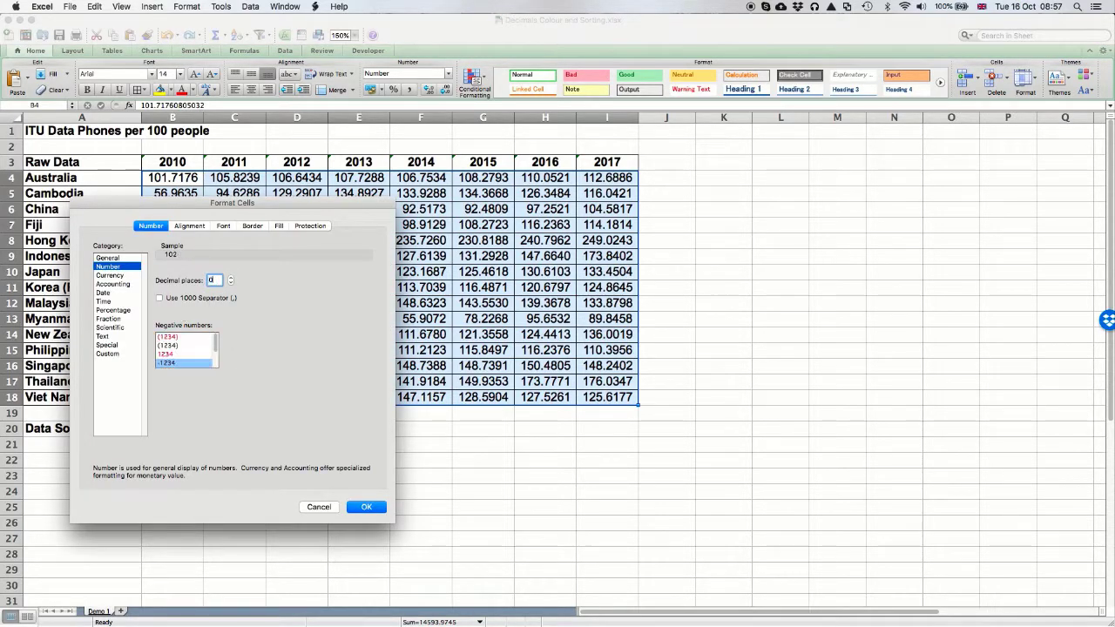
pyautogui.click(366, 508)
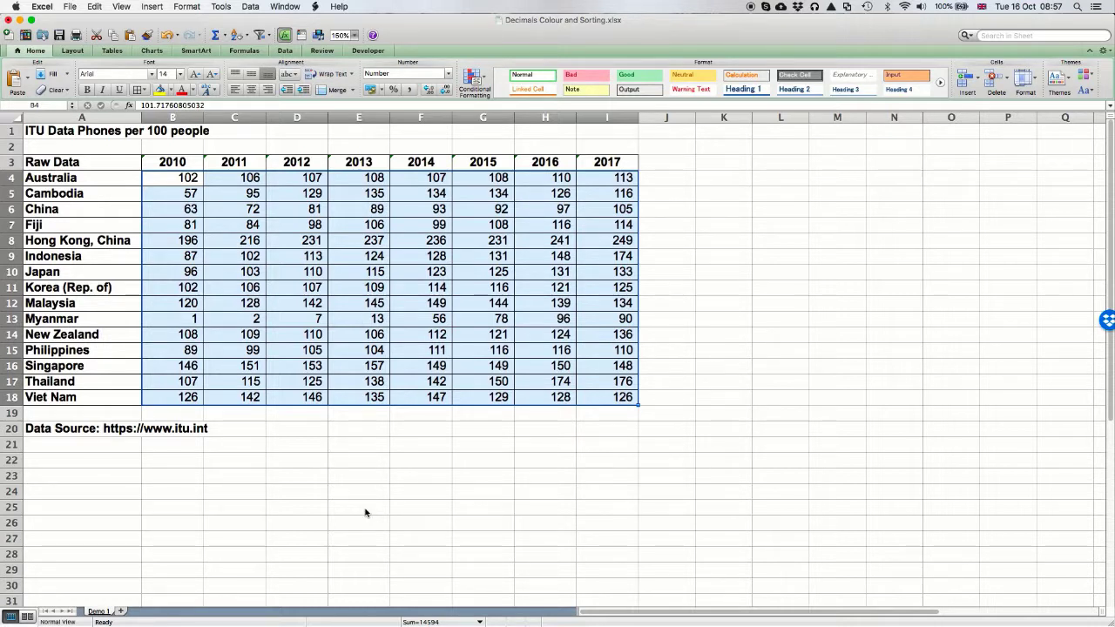
pyautogui.click(698, 346)
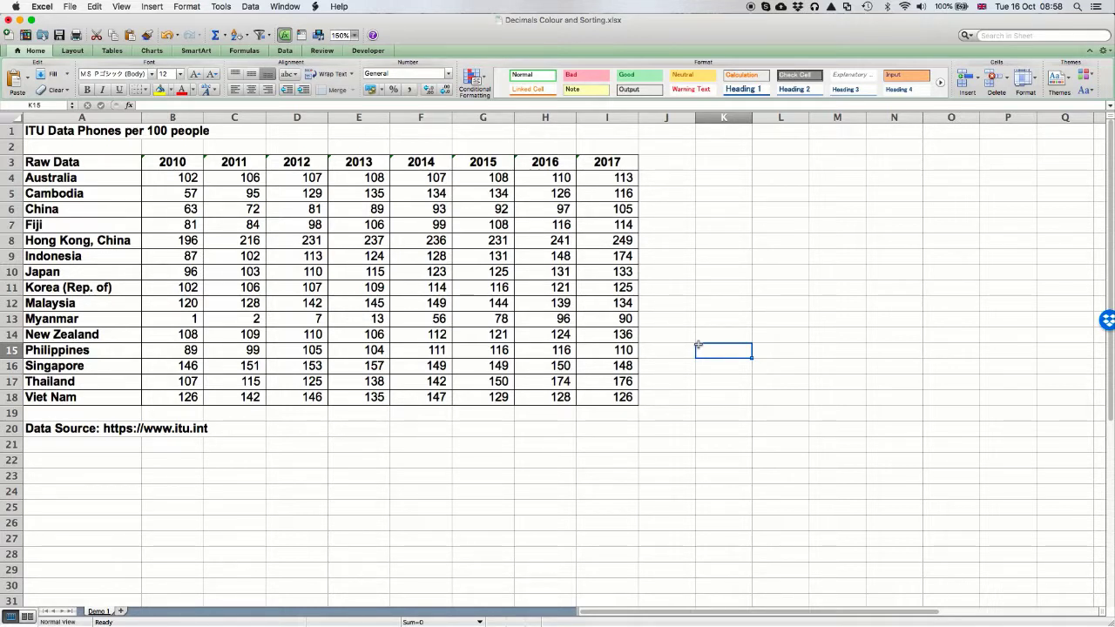
# Switch the B4:I18 figures from centred to right-aligned using the Home ribbon alignment buttons
pyautogui.moveTo(186, 179); pyautogui.dragTo(594, 394)
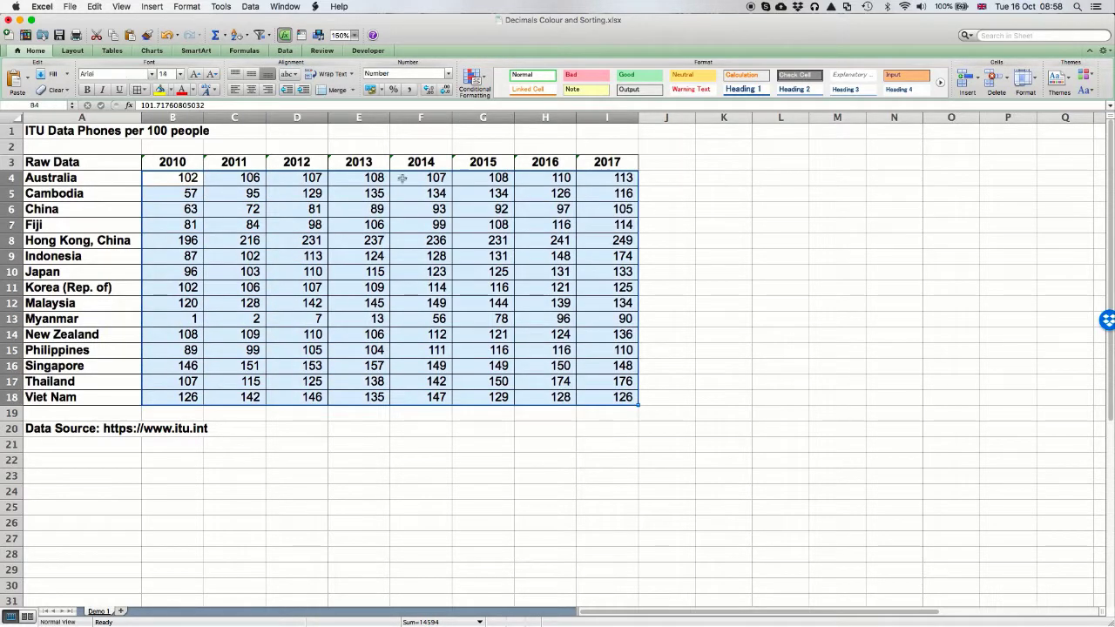
pyautogui.click(251, 90)
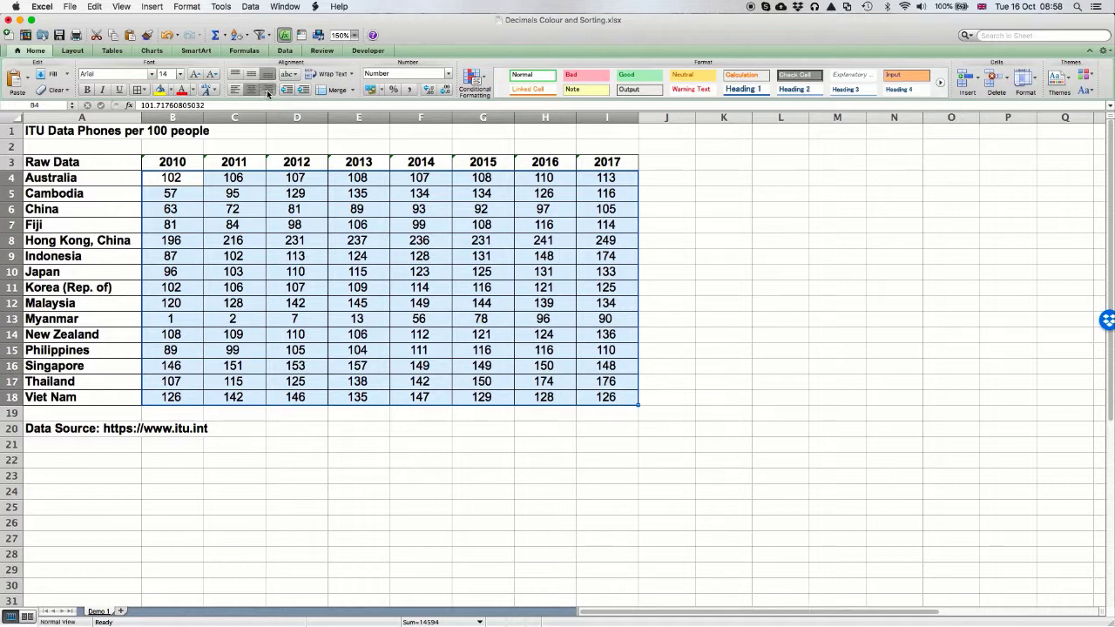
pyautogui.click(266, 90)
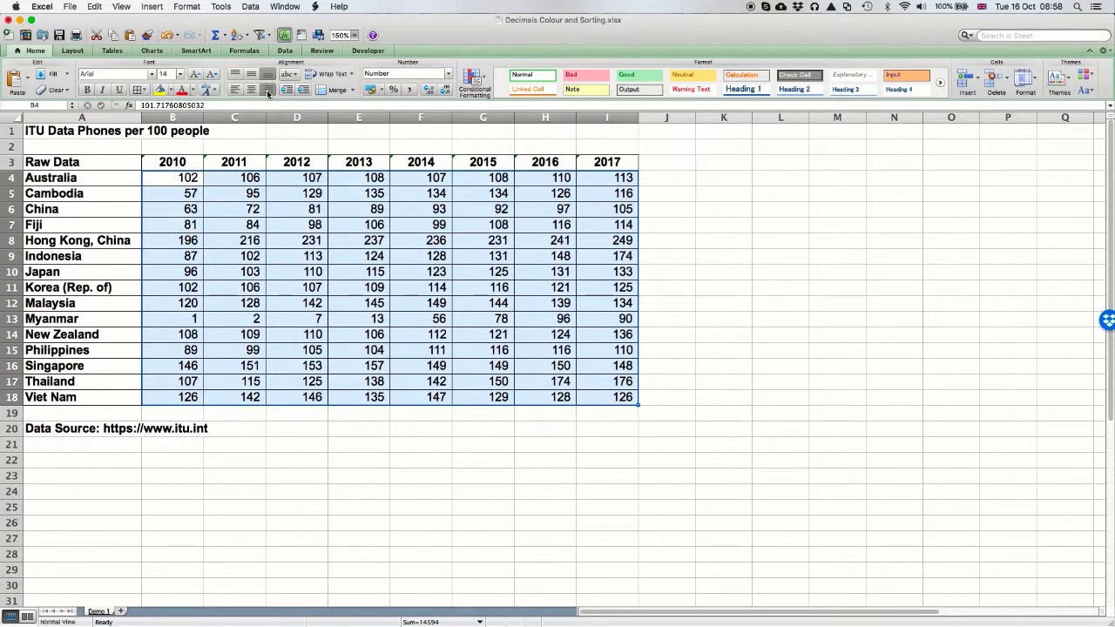
# Apply the custom number format 0_ to cells B4:I18
pyautogui.rightClick(176, 179)
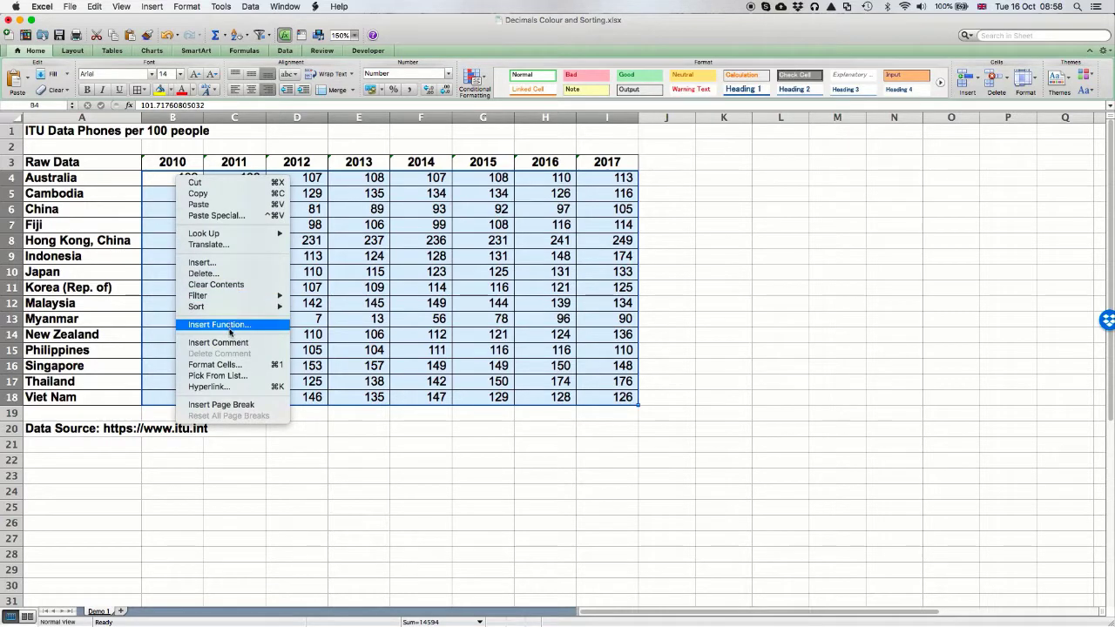
pyautogui.click(231, 366)
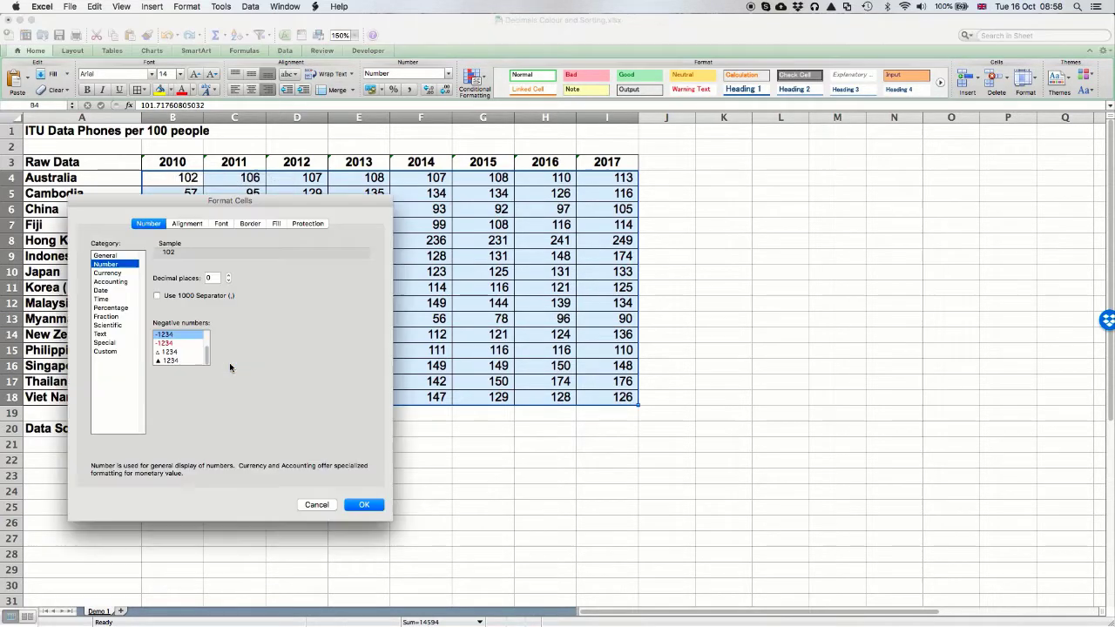
pyautogui.click(114, 352)
pyautogui.click(188, 287)
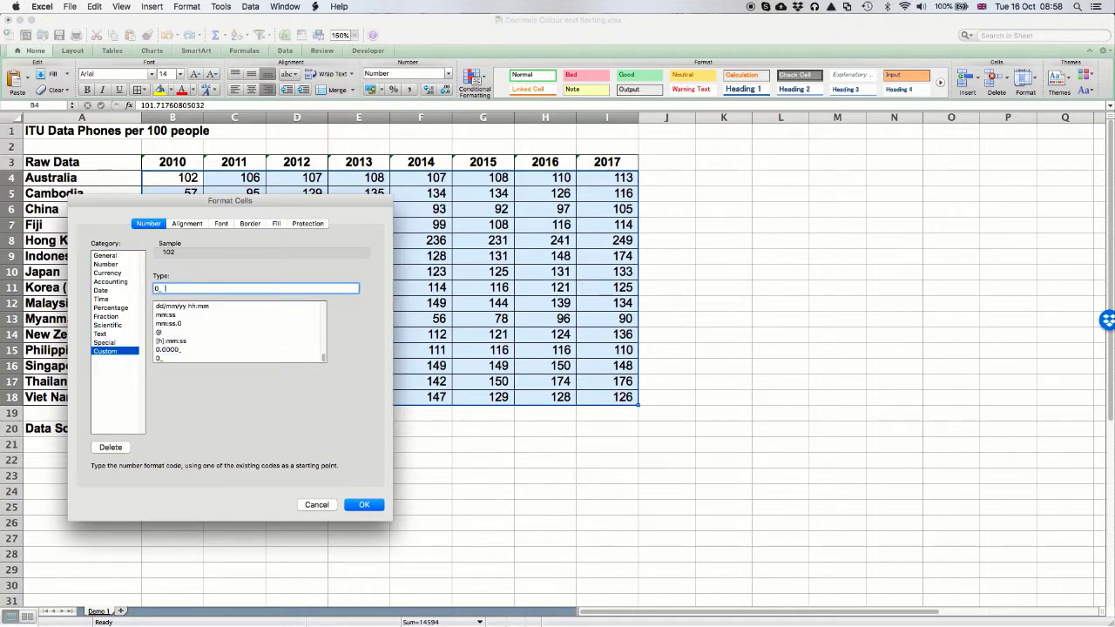
pyautogui.click(371, 506)
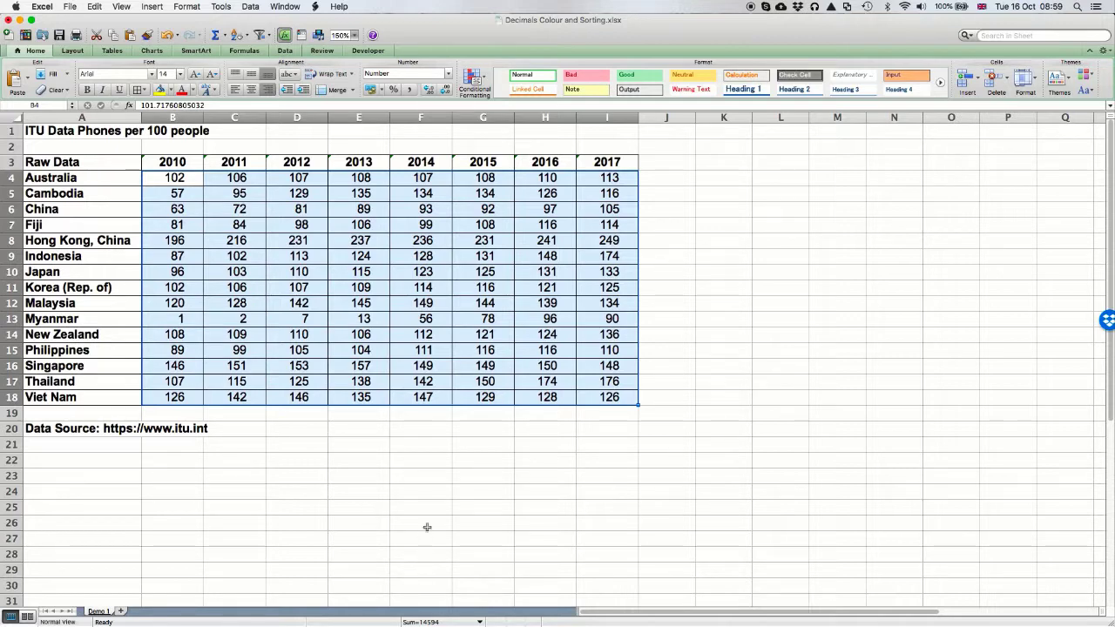
pyautogui.click(438, 488)
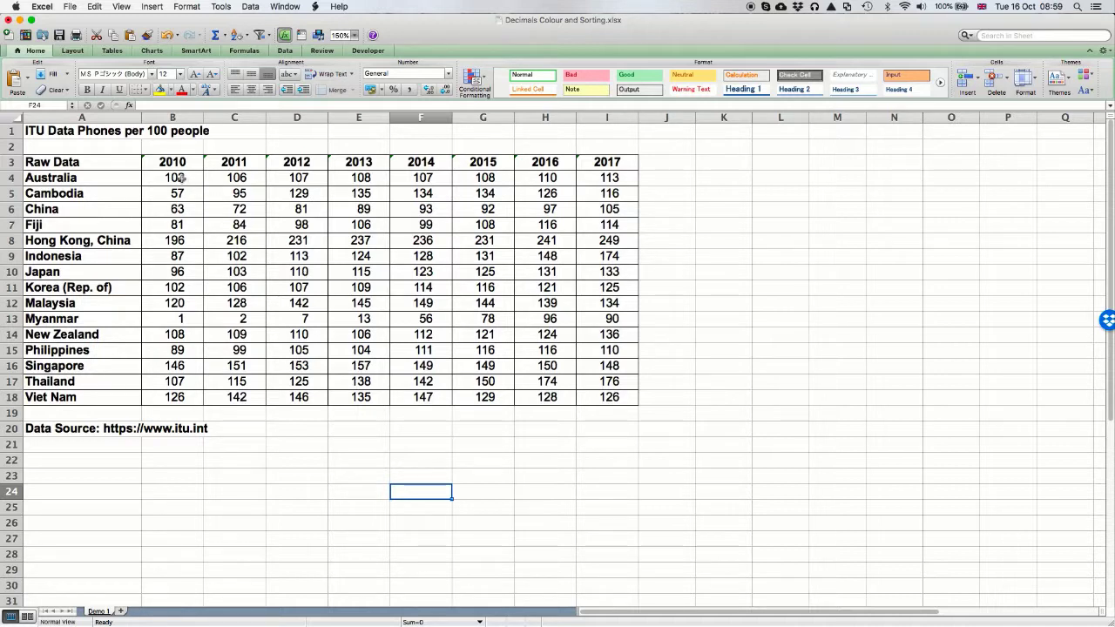
# Apply the Green - White - Red Color Scale conditional format to B4:I18
pyautogui.moveTo(179, 178); pyautogui.dragTo(585, 396)
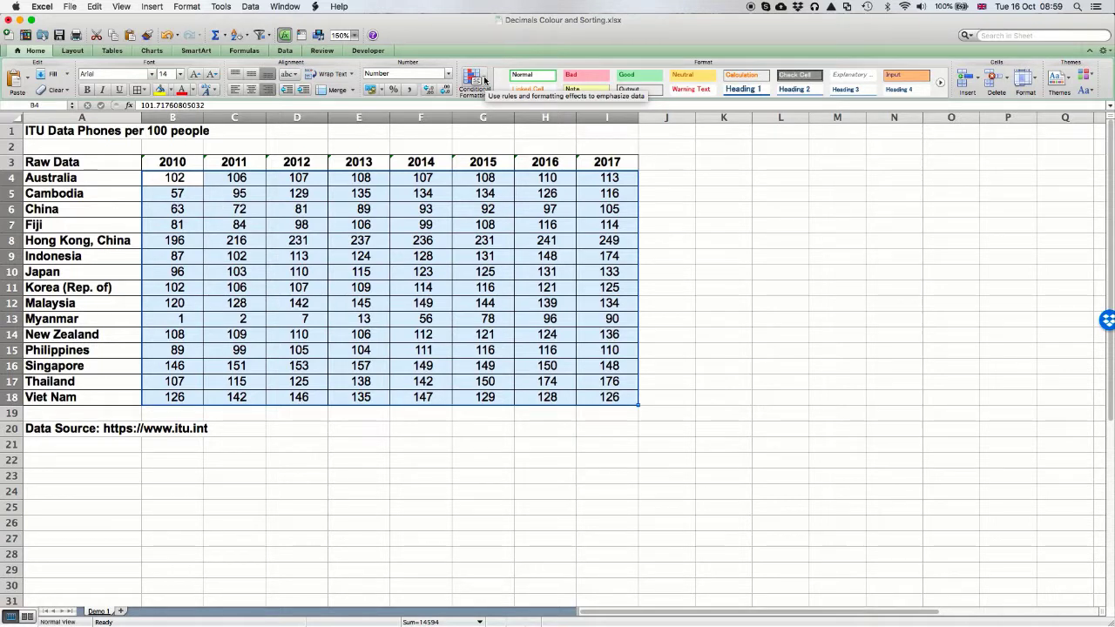
pyautogui.click(485, 82)
pyautogui.moveTo(532, 171)
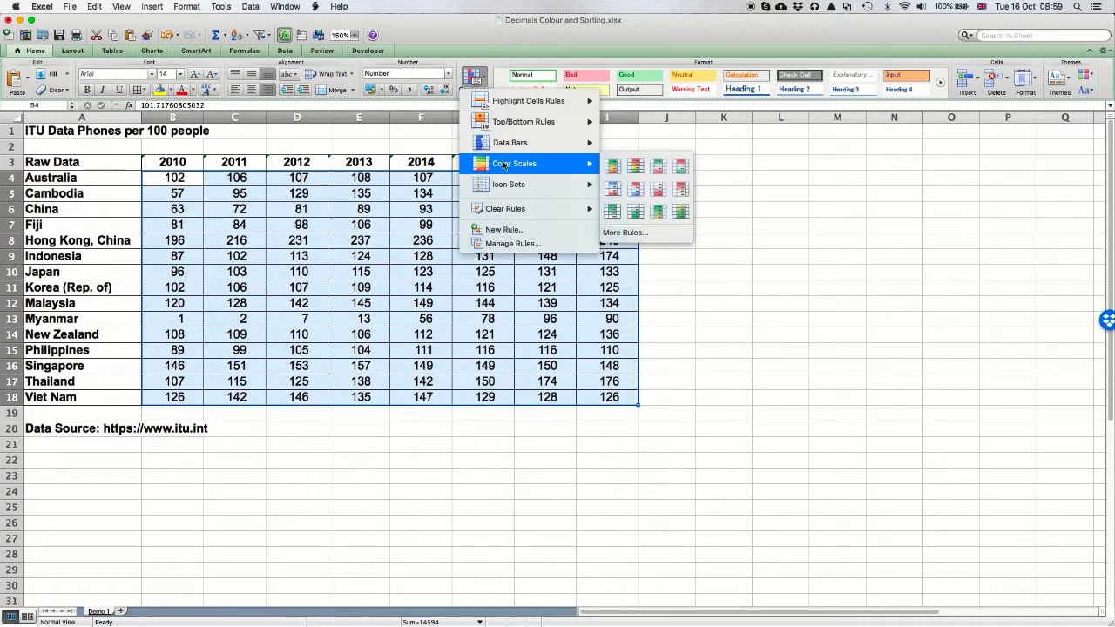
pyautogui.click(658, 171)
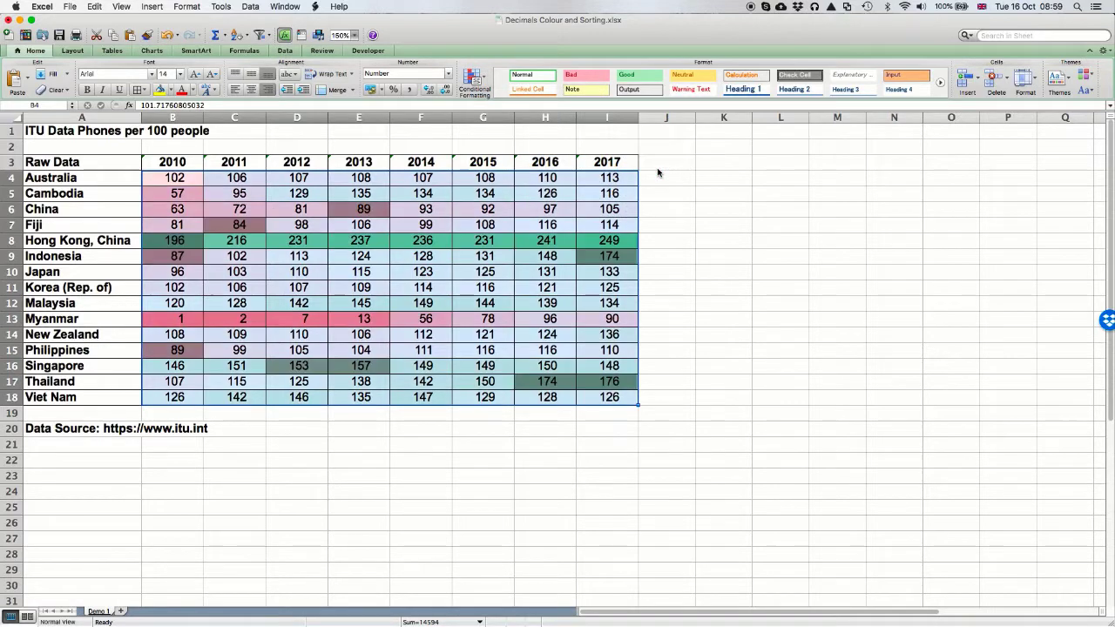
pyautogui.click(760, 319)
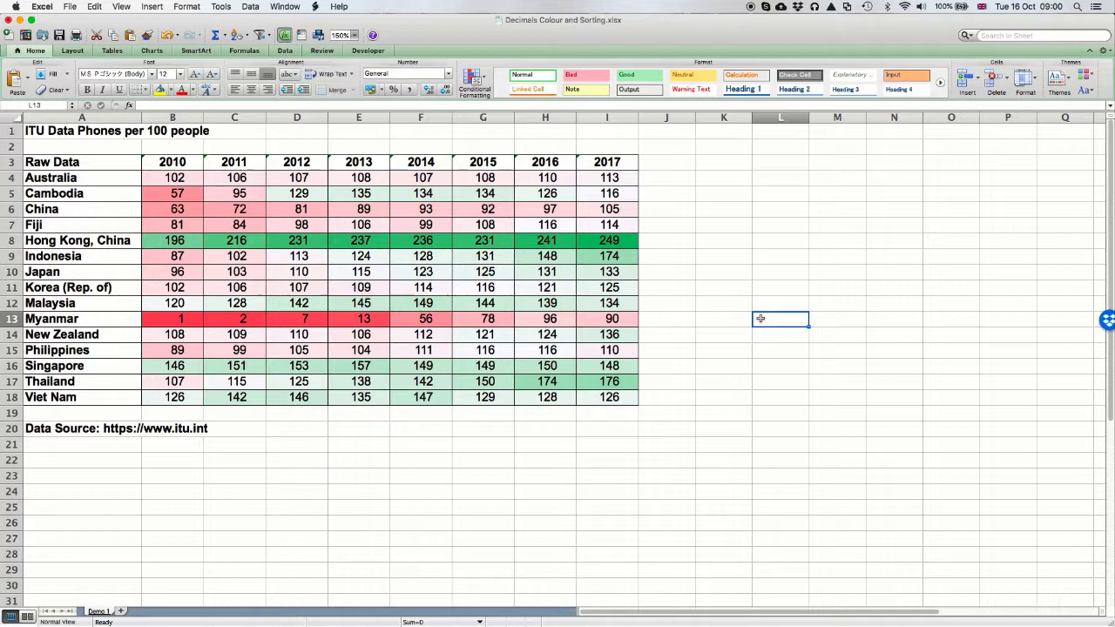
# Sort the table rows by the 2017 column, Largest to Smallest, in the Sort dialog
pyautogui.moveTo(616, 164); pyautogui.dragTo(108, 401)
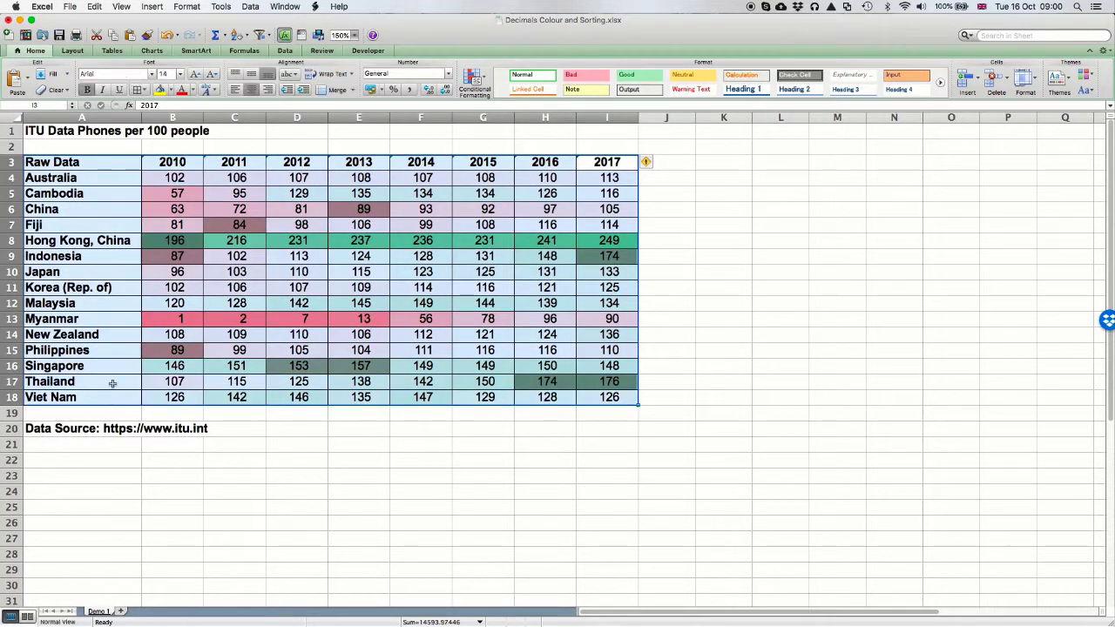
pyautogui.click(251, 7)
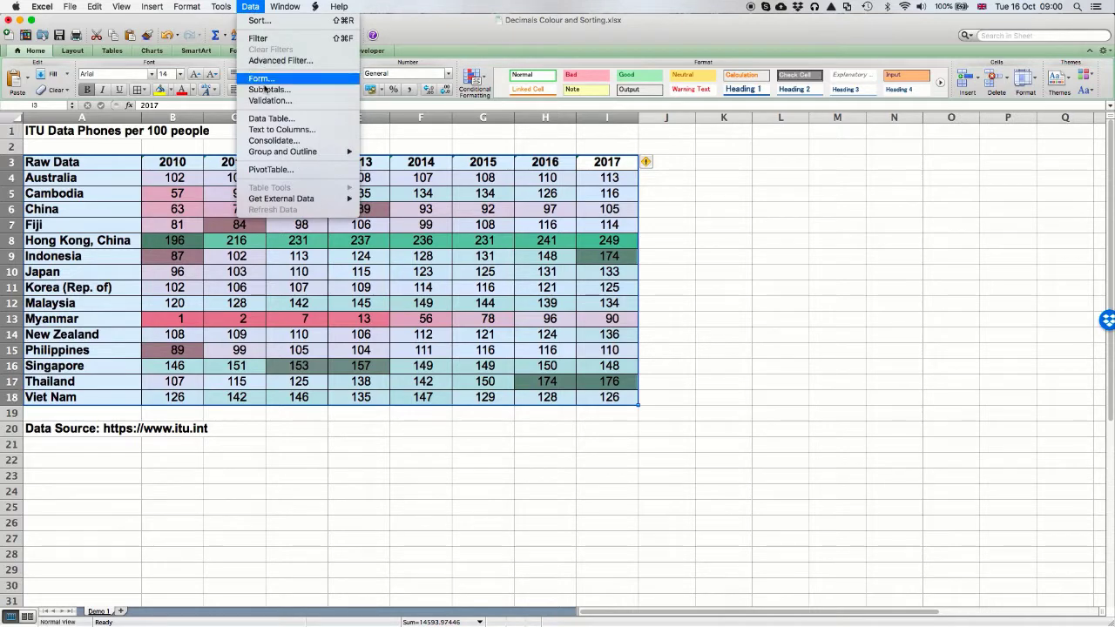
pyautogui.click(266, 21)
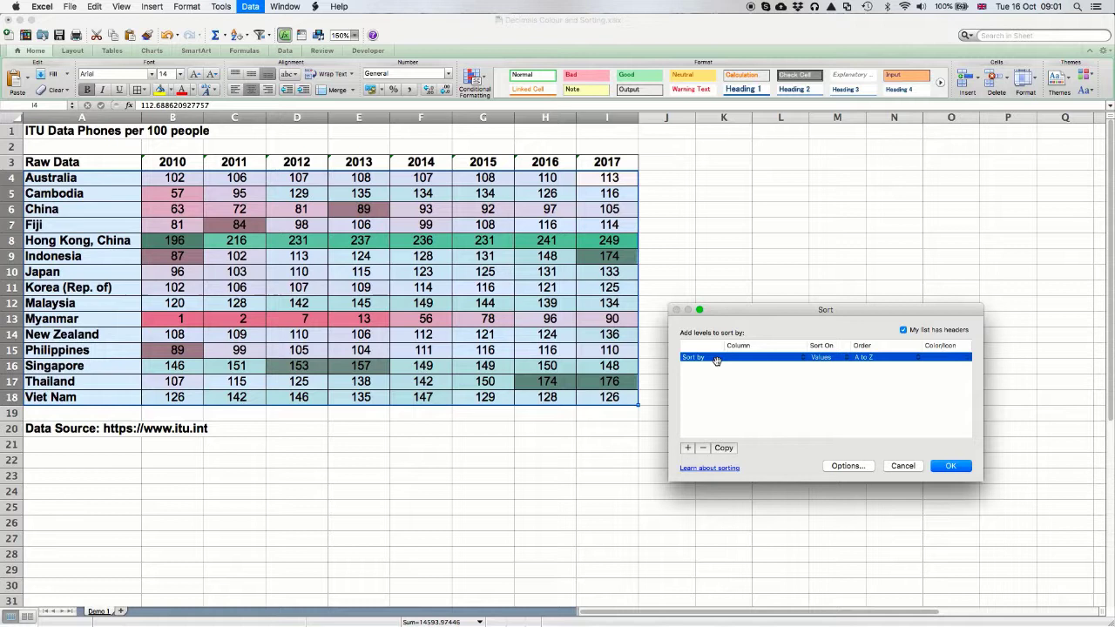
pyautogui.click(742, 358)
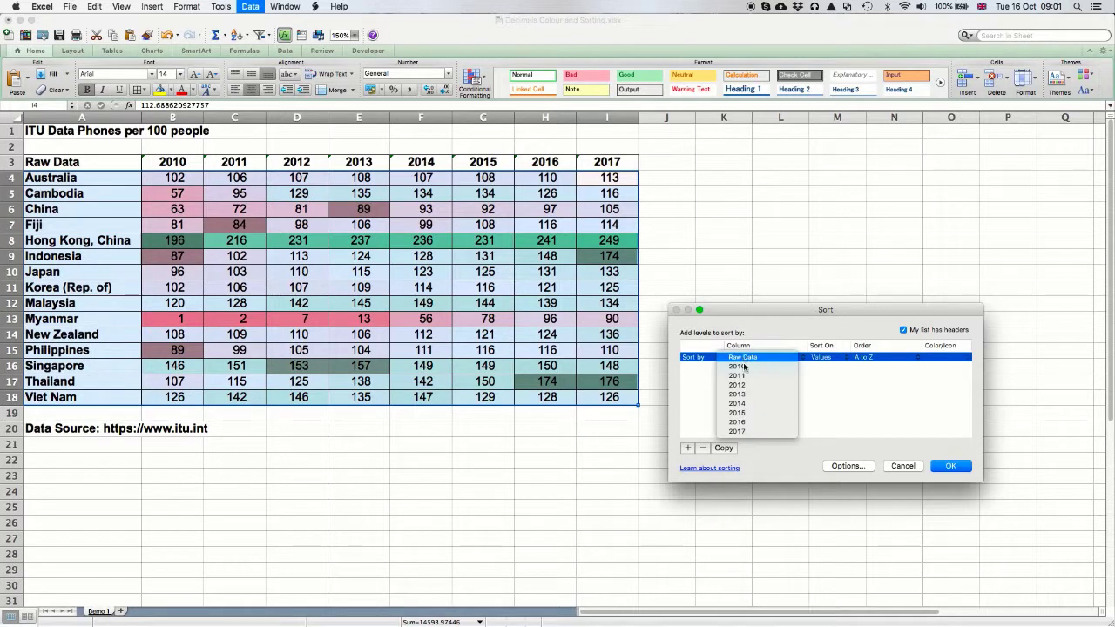
pyautogui.click(739, 431)
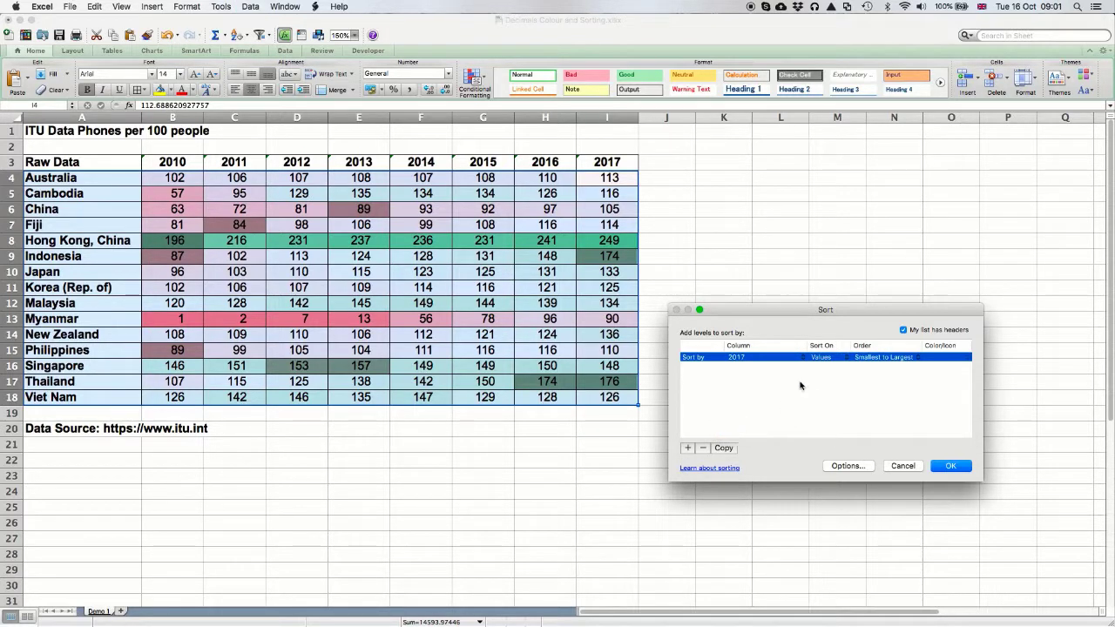
pyautogui.click(897, 361)
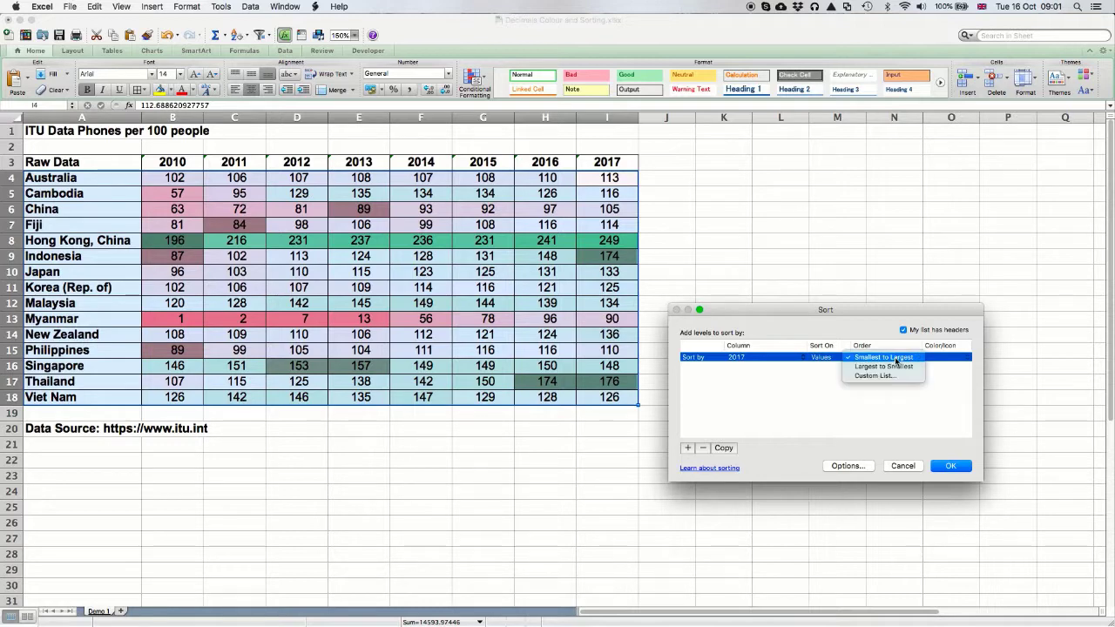
pyautogui.click(897, 367)
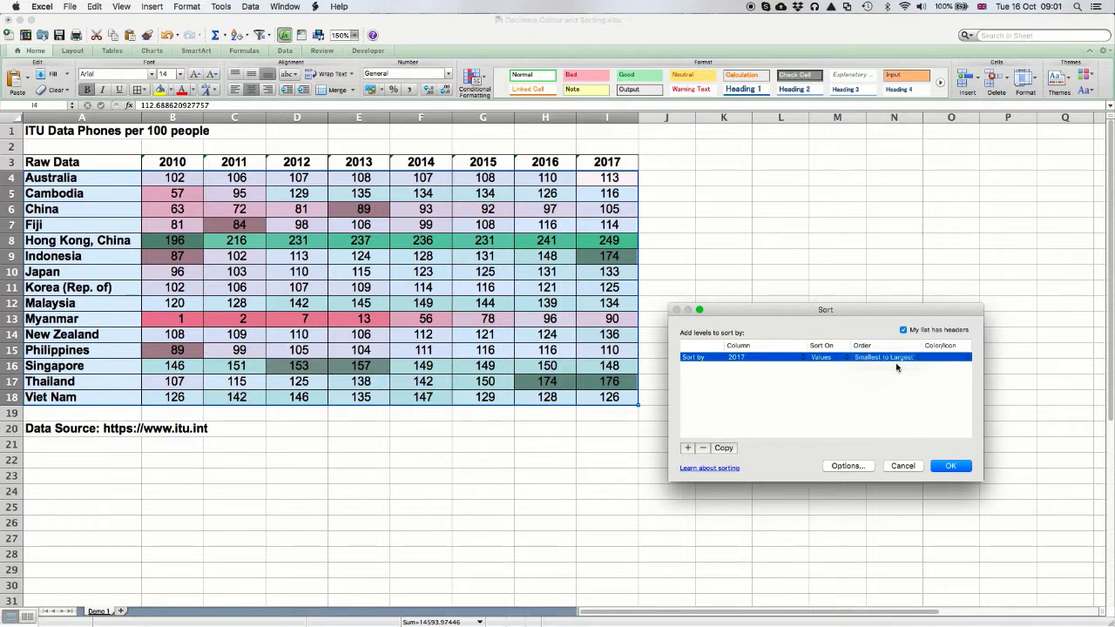
pyautogui.click(948, 467)
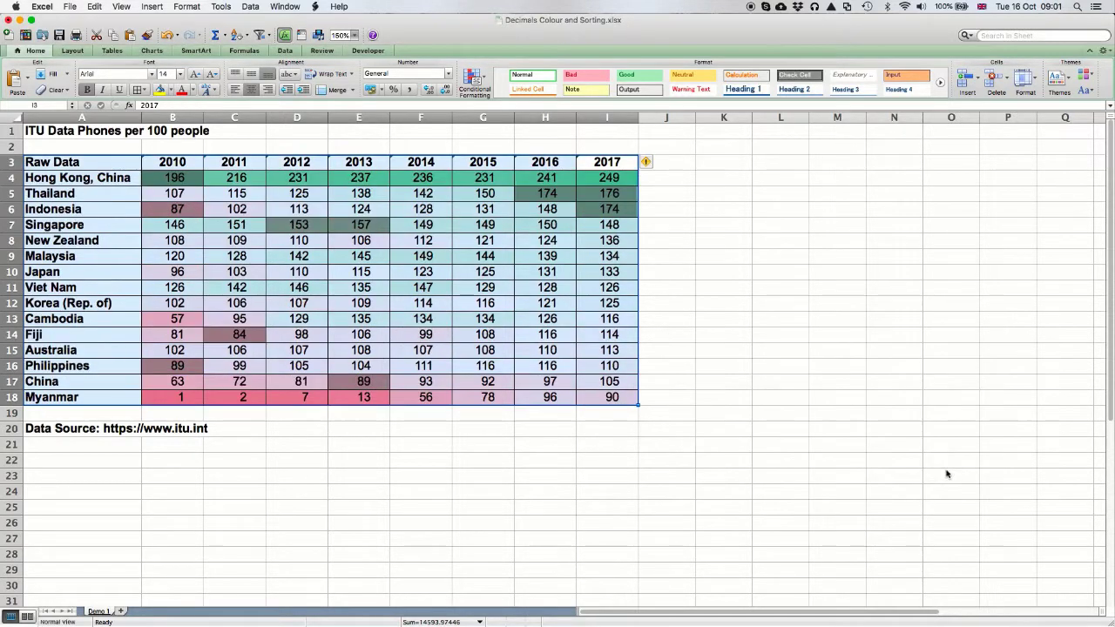
pyautogui.click(747, 379)
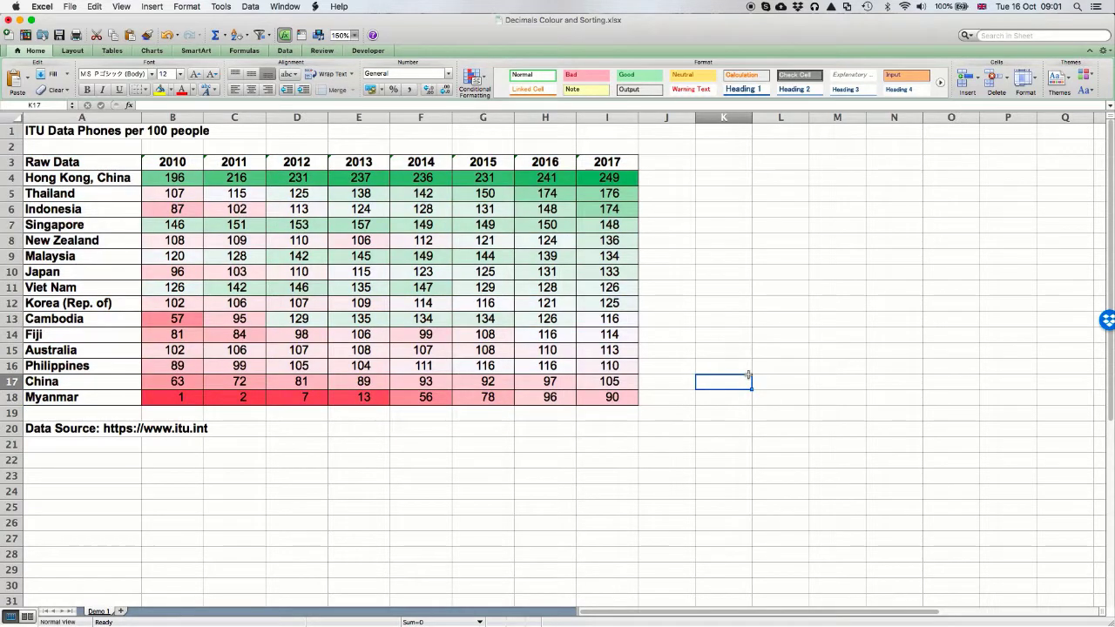